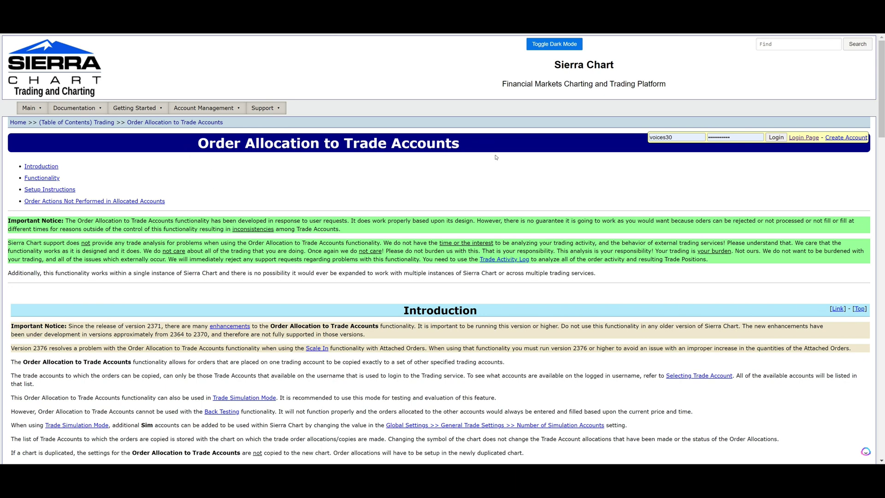
Read through the Order Allocation to Trade Accounts help page, then return to Sierra Chart.
scroll(495, 157, "down", 3)
scroll(495, 158, "down", 1)
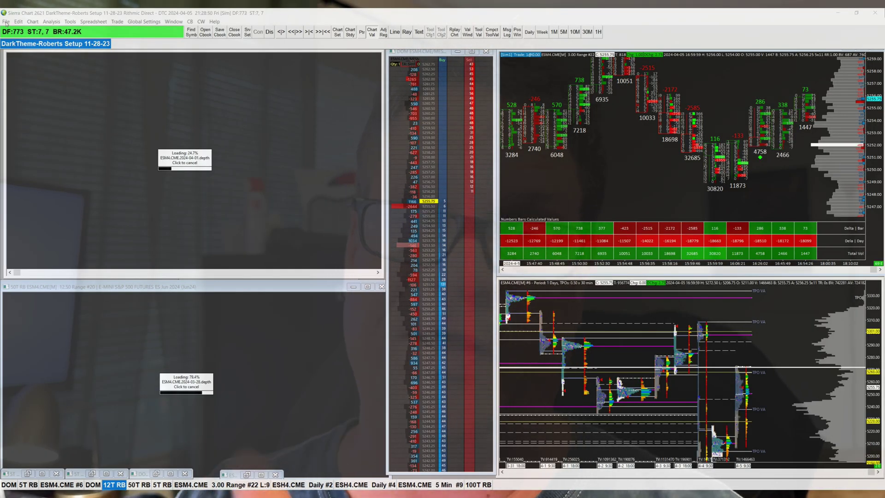
left_click(6, 22)
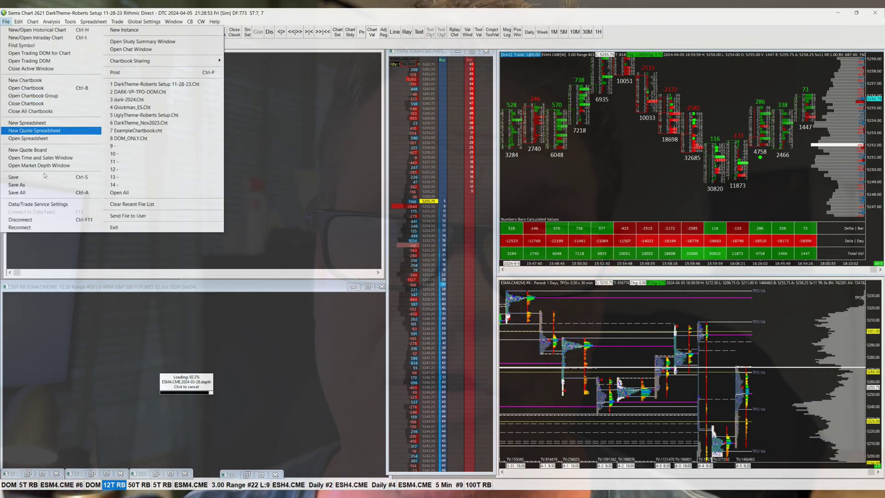
Review the Data/Trade Service Settings connection and close it once the ESM4 charts load.
left_click(53, 206)
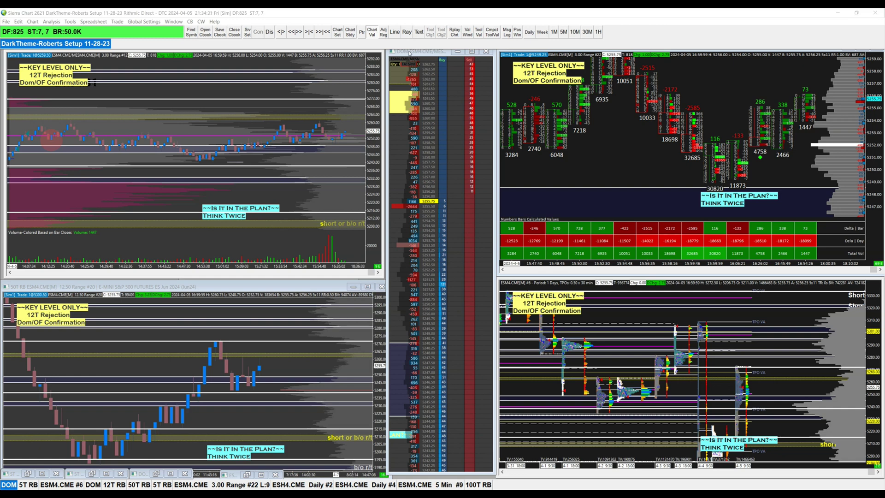
left_click(409, 53)
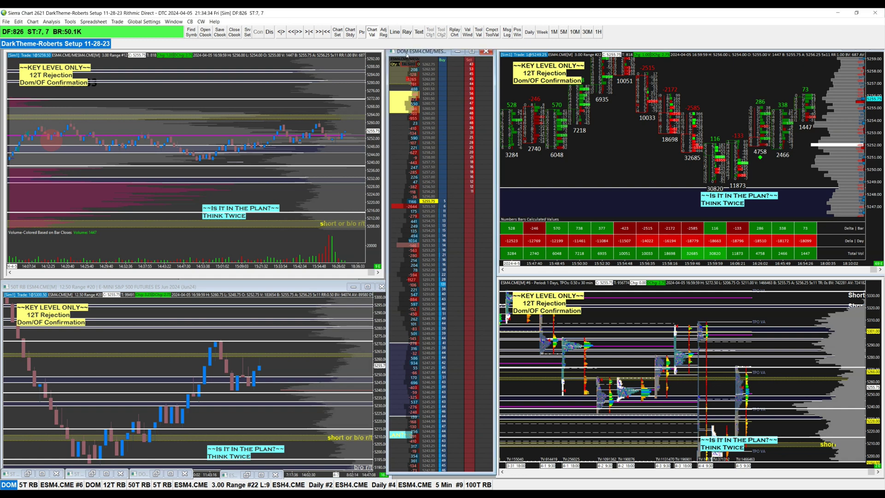
Attach a trade window to the ESM4 DOM, showing a SimpleBracket order, quantity 1, Good till Canceled.
double_click(407, 54)
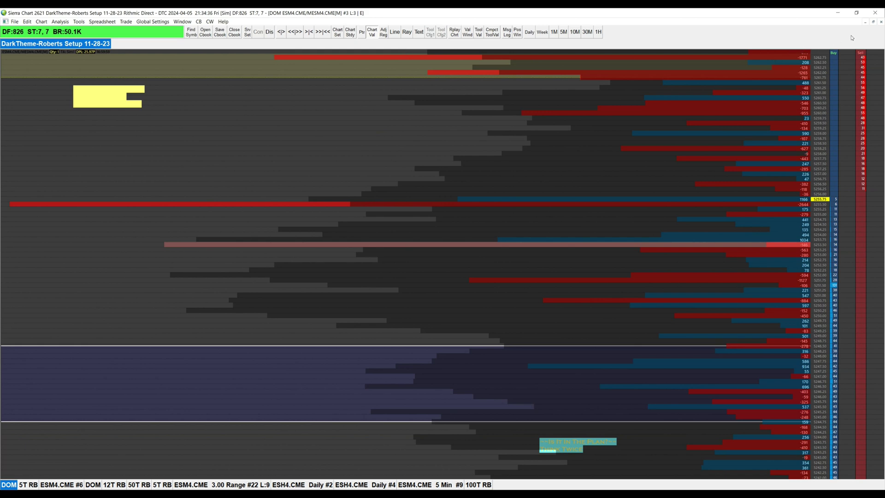
left_click(874, 21)
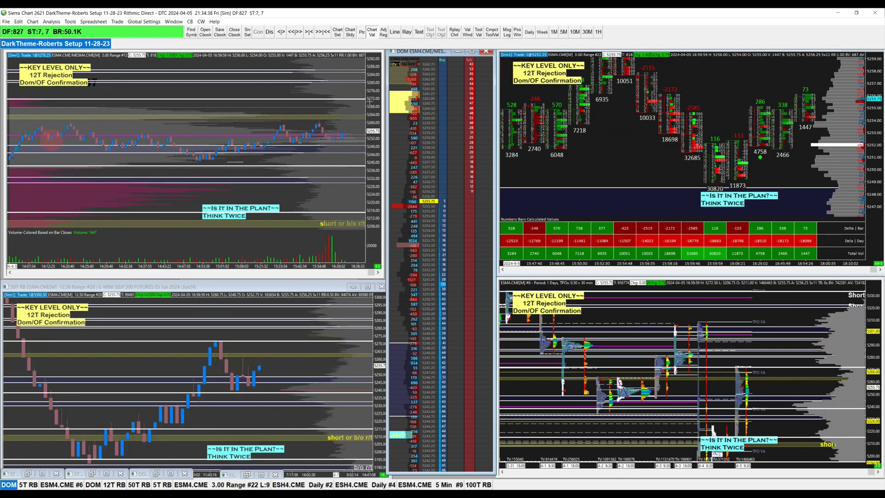
left_click(334, 52)
left_click(414, 51)
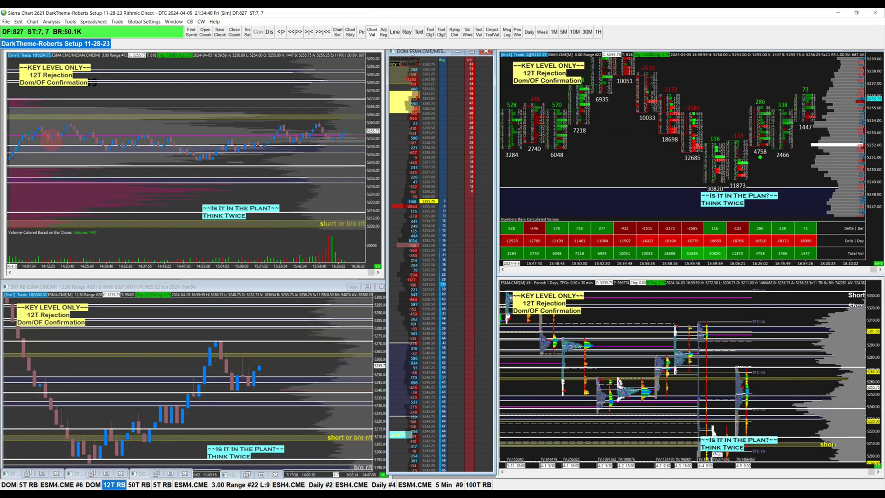
left_click(118, 22)
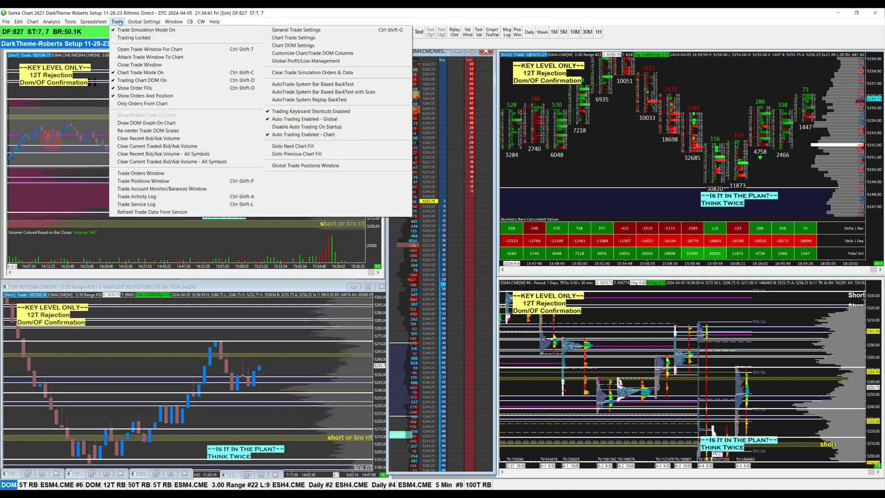
left_click(131, 57)
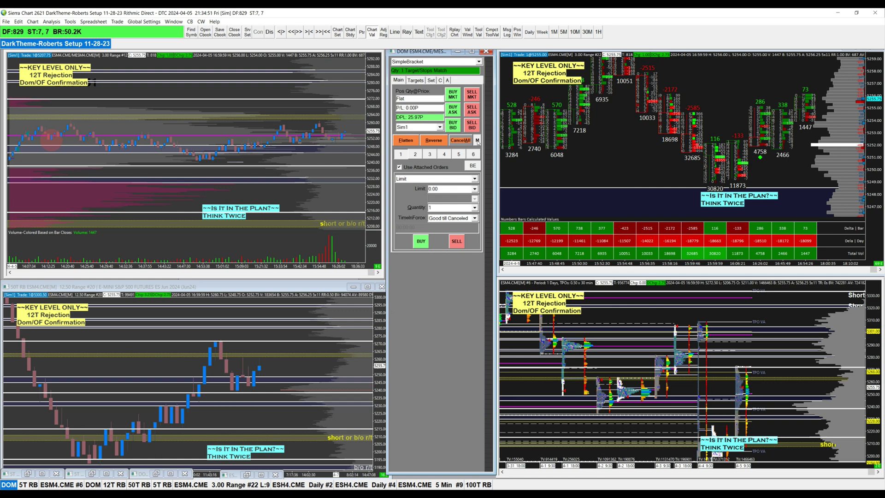
Open the DOM trade window's Order Allocation to Trade Accounts settings and center the dialog.
left_click(477, 141)
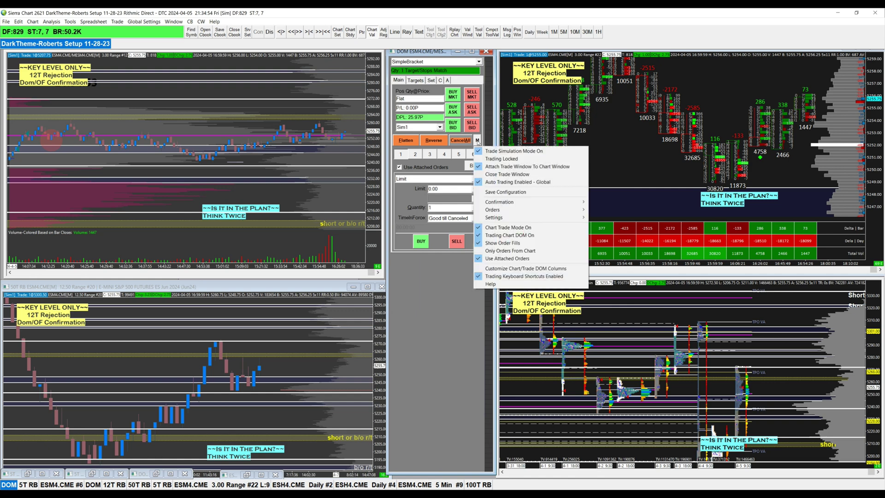
mouse_move(502, 221)
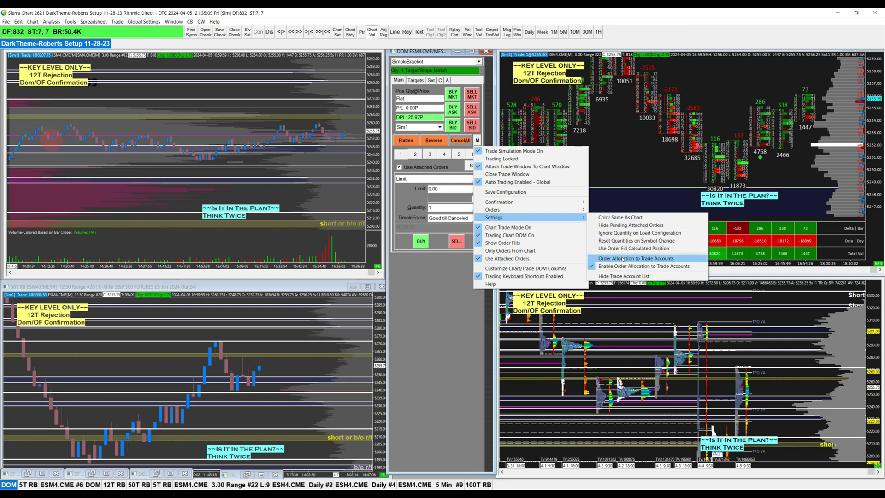
left_click(622, 259)
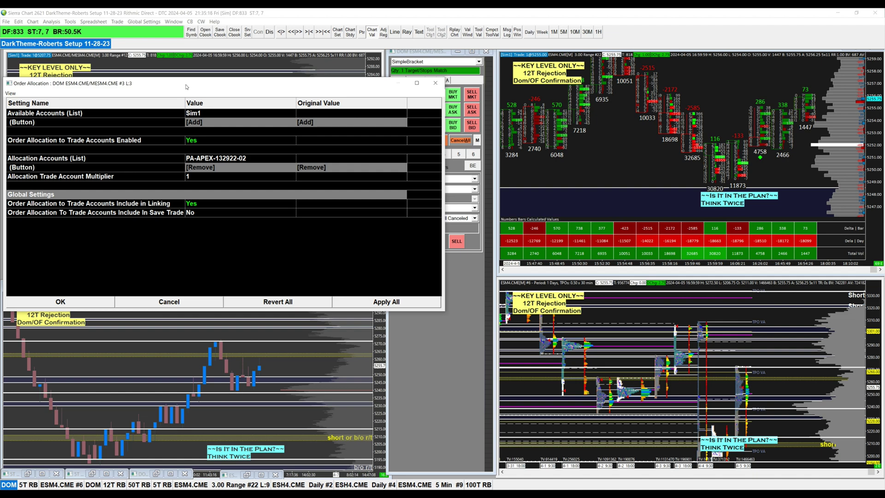
left_click_drag(217, 86, 469, 100)
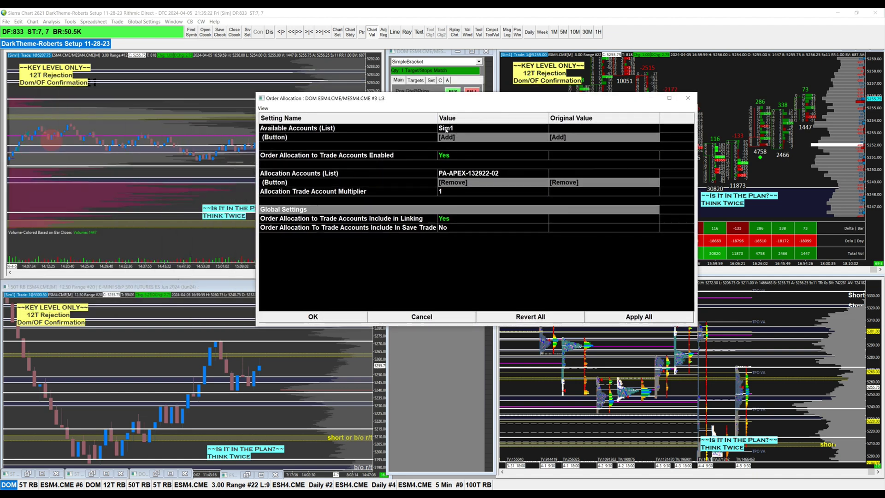
Remove every account from the DOM's allocation account list until none remain.
left_click(446, 131)
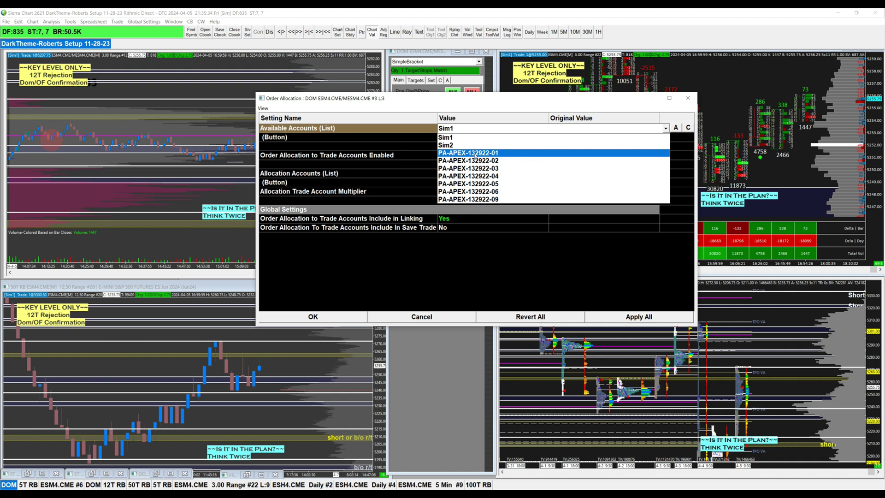
key("Escape")
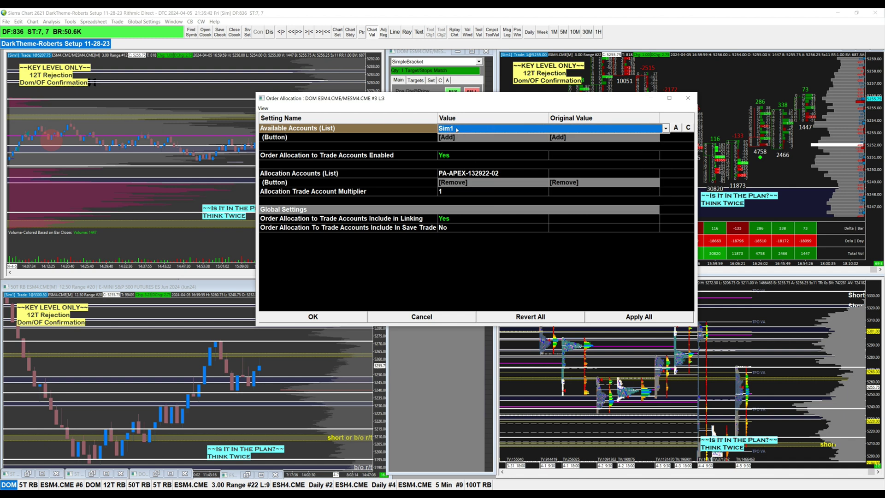
left_click(485, 174)
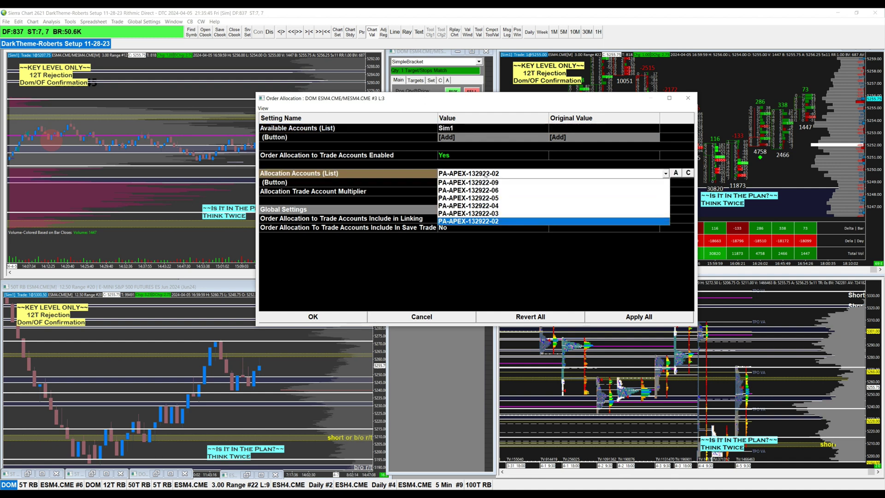
left_click(485, 174)
left_click(485, 174)
left_click(461, 200)
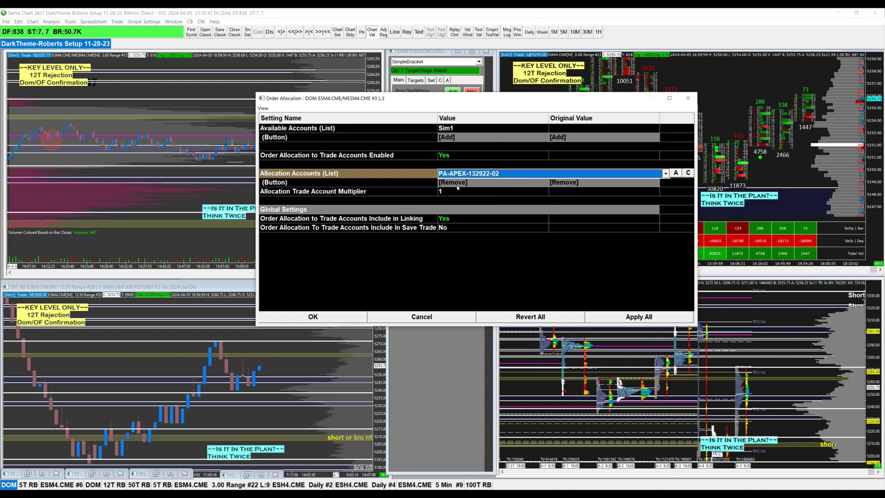
left_click(457, 183)
left_click(458, 183)
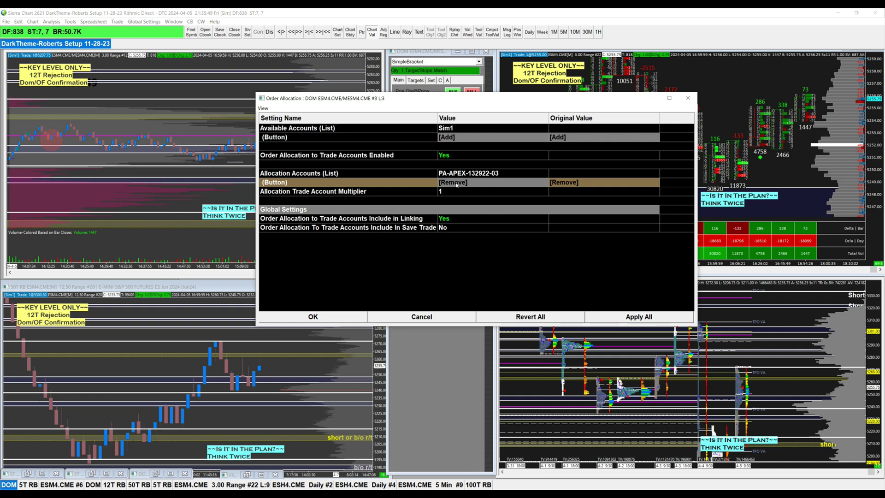
left_click(456, 182)
left_click(457, 183)
left_click(456, 183)
left_click(456, 183)
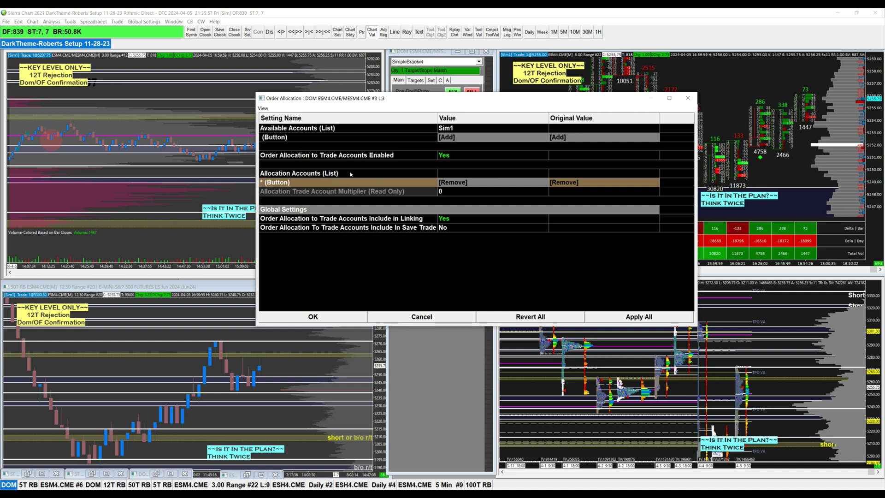
Confirm the allocation list is empty and add the second Apex account.
left_click(468, 174)
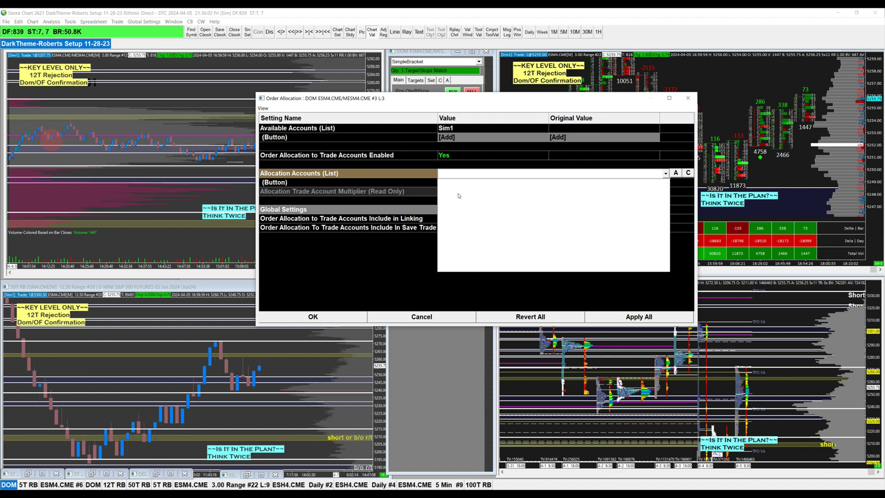
left_click(455, 175)
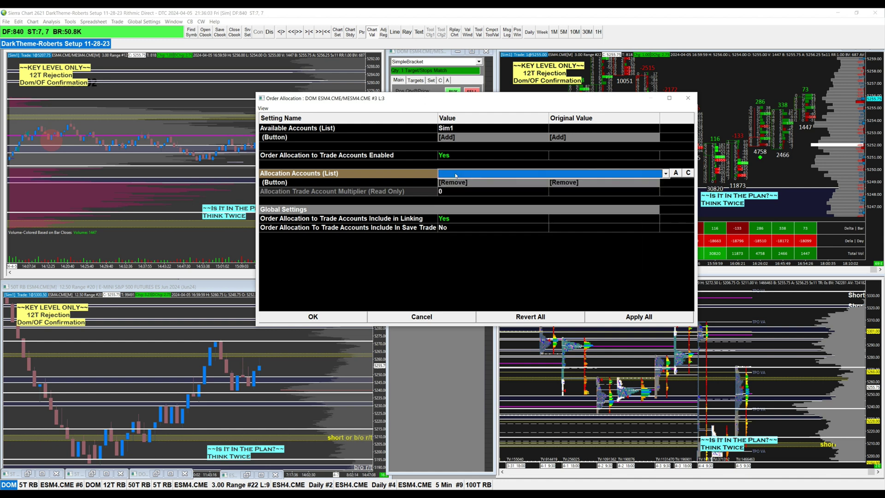
left_click(453, 130)
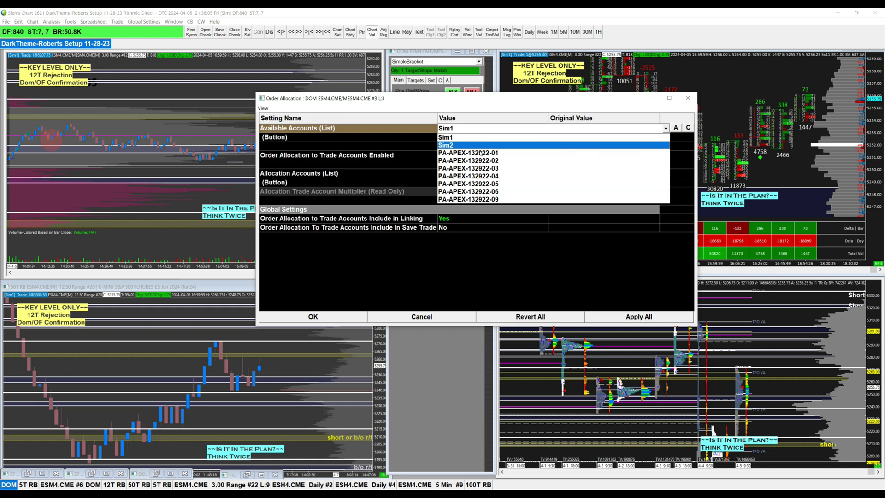
left_click(483, 162)
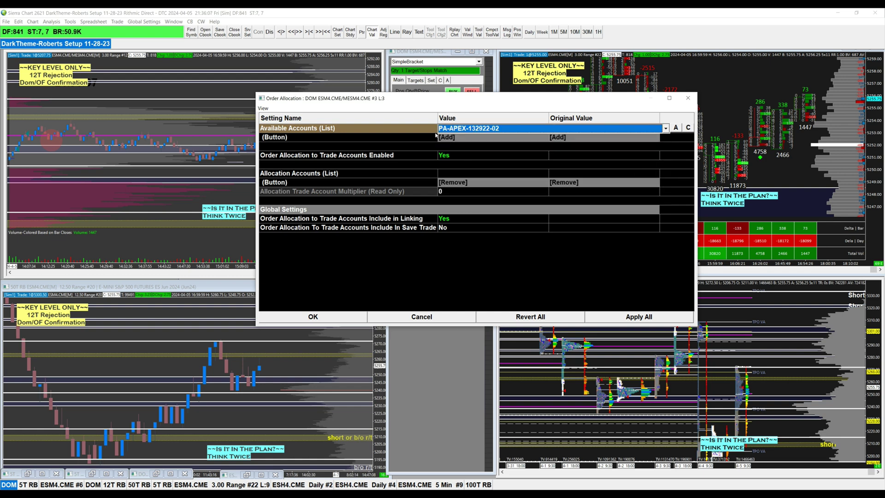
left_click(454, 137)
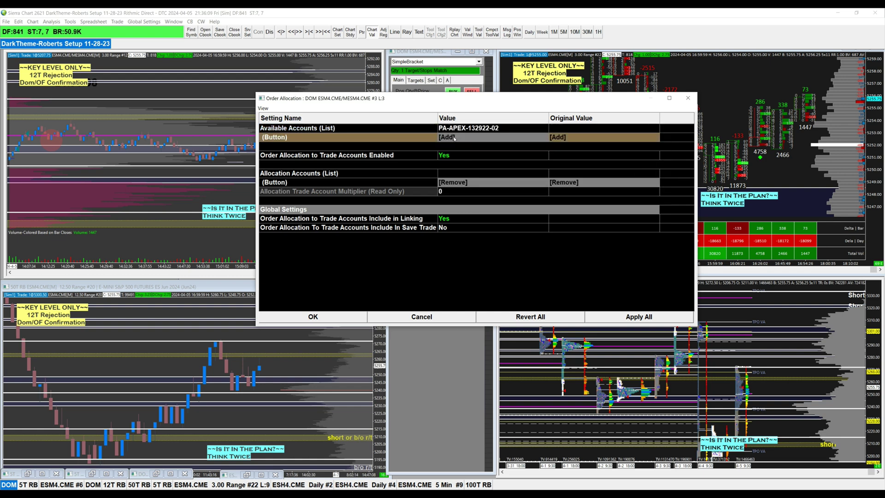
Add the third and fourth Apex accounts to the allocation list.
left_click(479, 129)
left_click(480, 129)
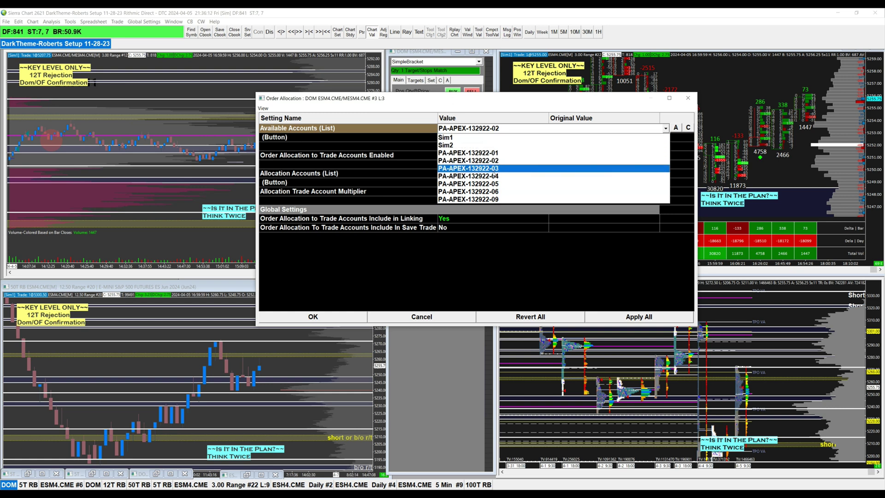
left_click(492, 168)
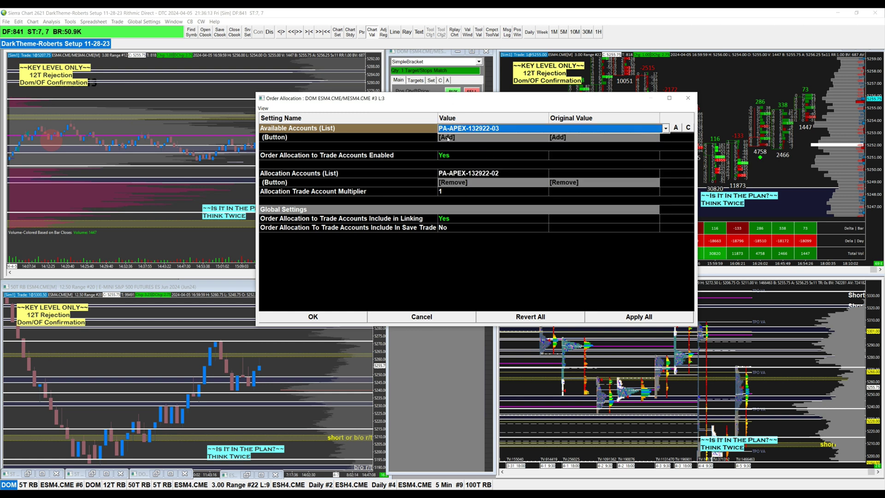
left_click(467, 130)
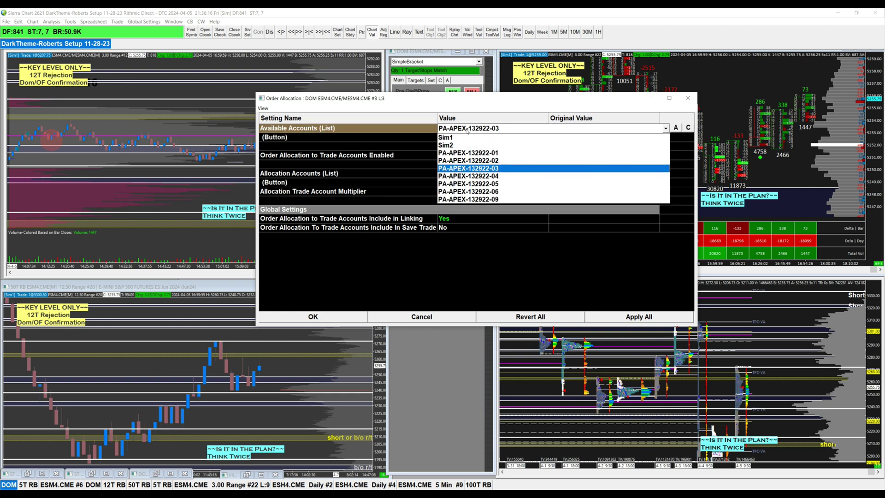
left_click(484, 176)
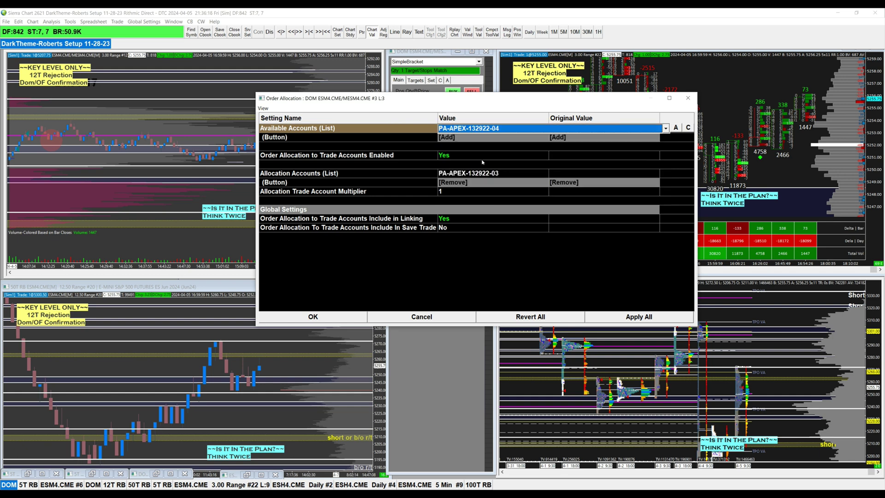
left_click(447, 136)
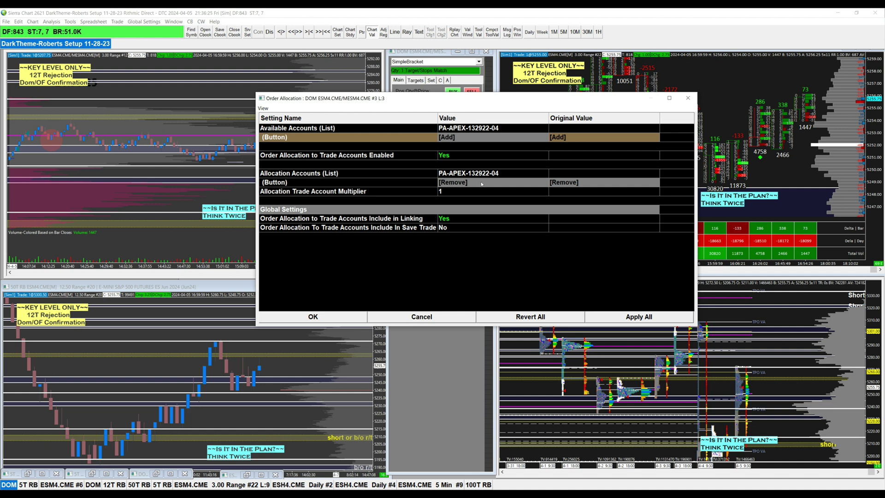
Set the trade multiplier to 2, then change the fourth account's multiplier back to 1.
left_click(441, 191)
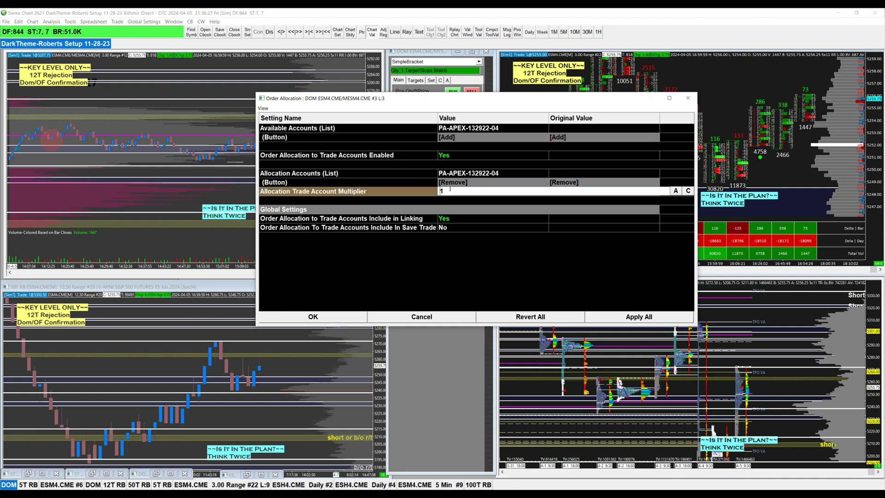
key("ctrl+a")
type("2")
left_click(455, 258)
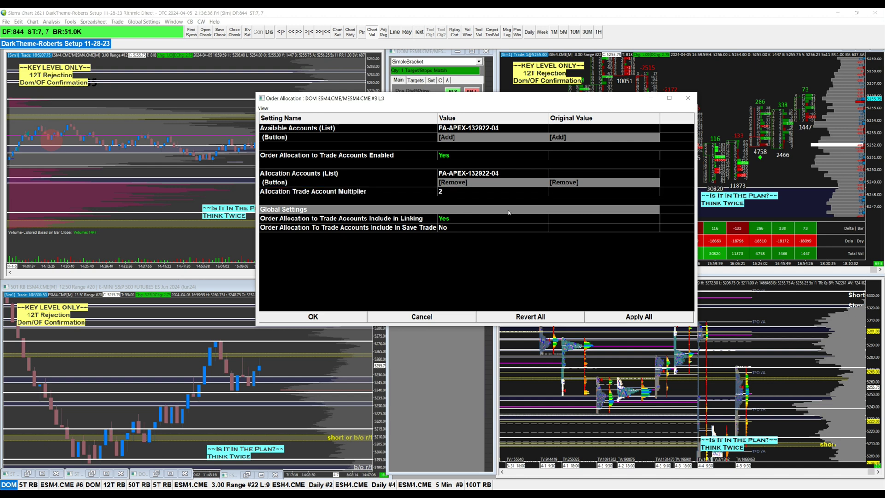
left_click(487, 173)
left_click(464, 199)
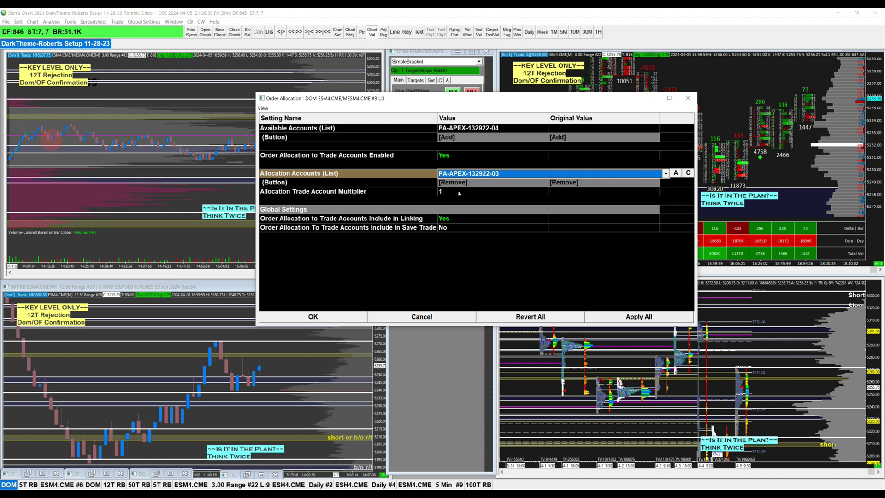
left_click(481, 173)
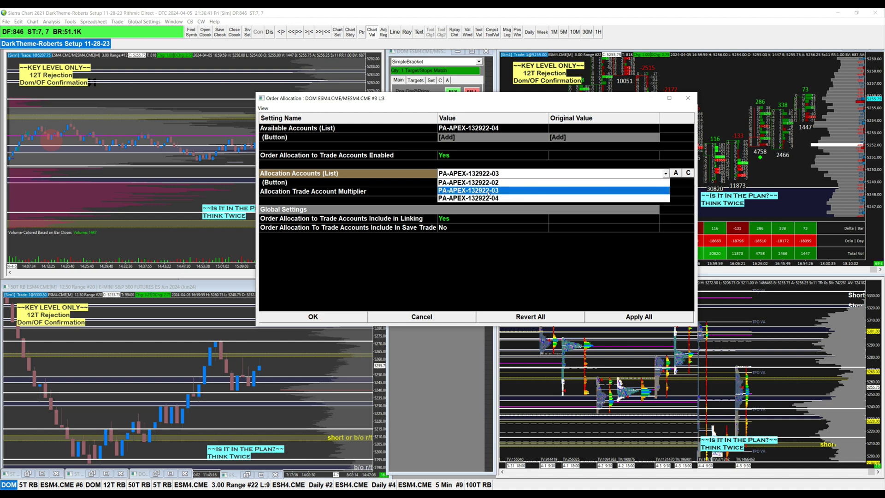
left_click(440, 198)
left_click(424, 193)
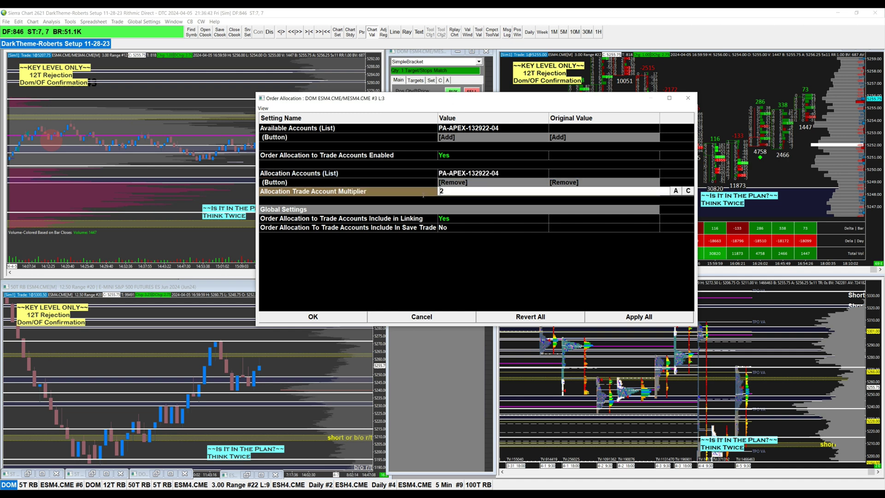
double_click(441, 190)
type("1")
Add the fifth, sixth and last Apex accounts to the allocation list.
left_click(492, 128)
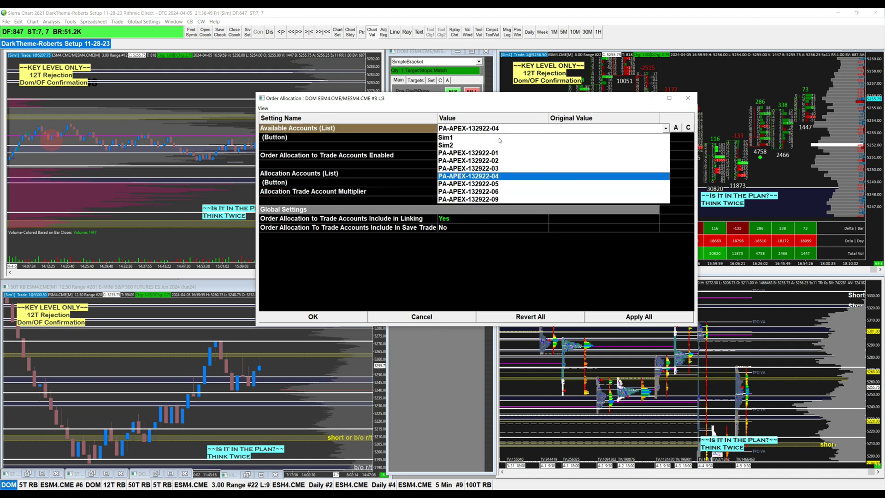
left_click(490, 183)
left_click(450, 141)
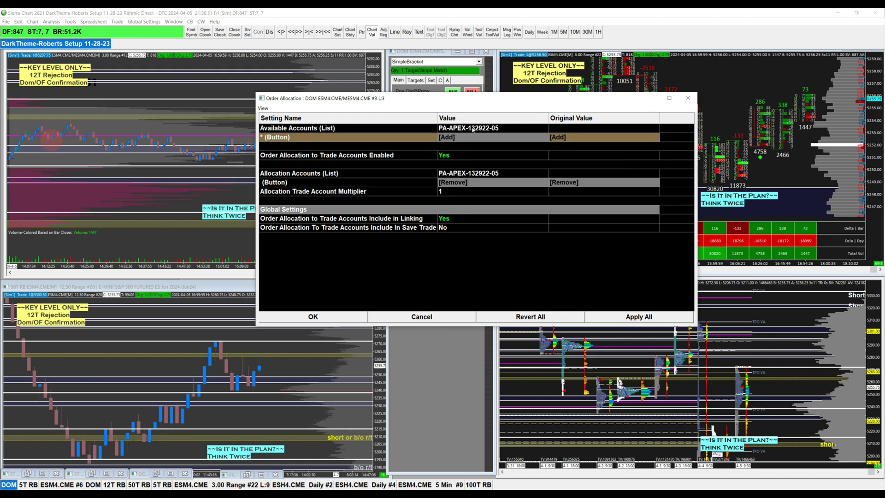
left_click(473, 129)
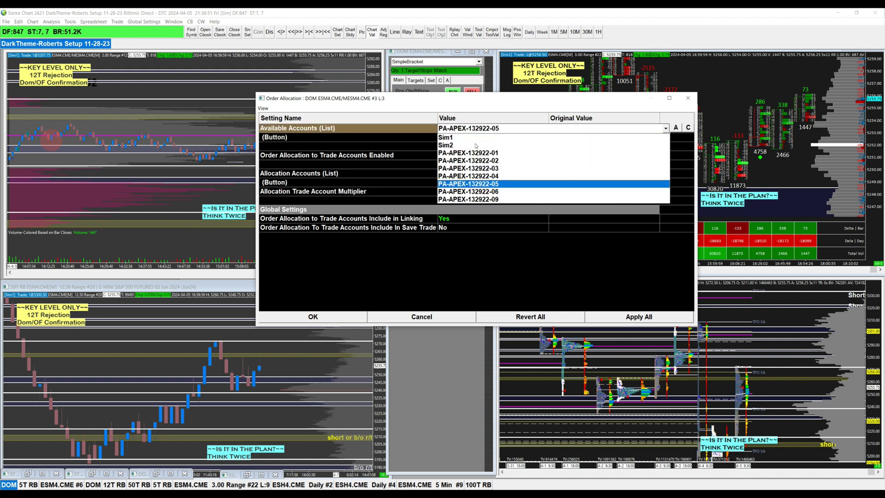
left_click(482, 191)
left_click(442, 138)
left_click(470, 128)
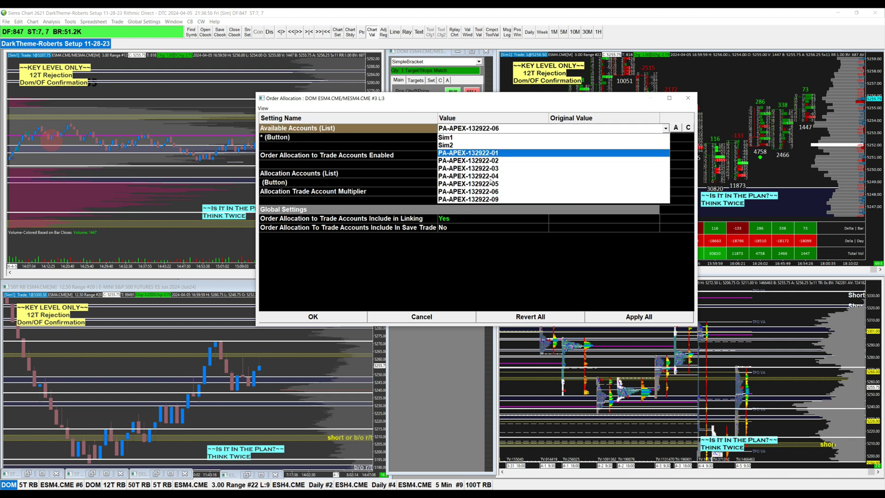
left_click(461, 200)
left_click(449, 138)
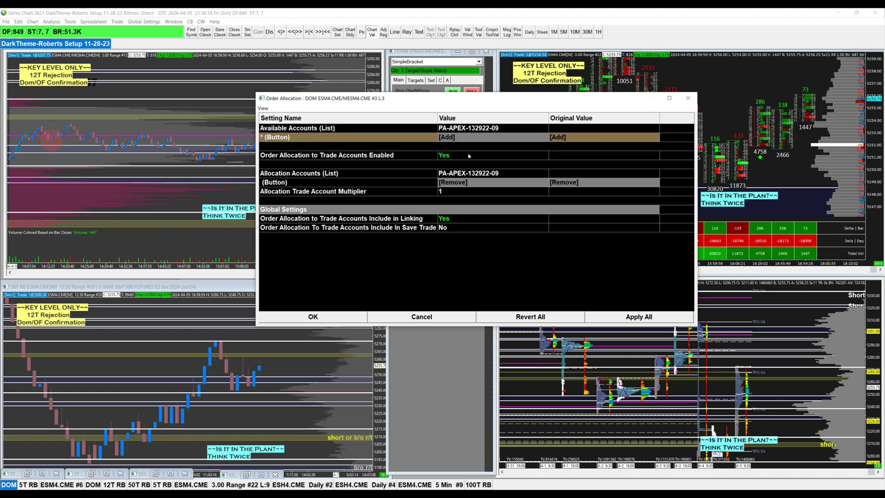
Check the allocated accounts, then Apply All and confirm with OK.
left_click(502, 173)
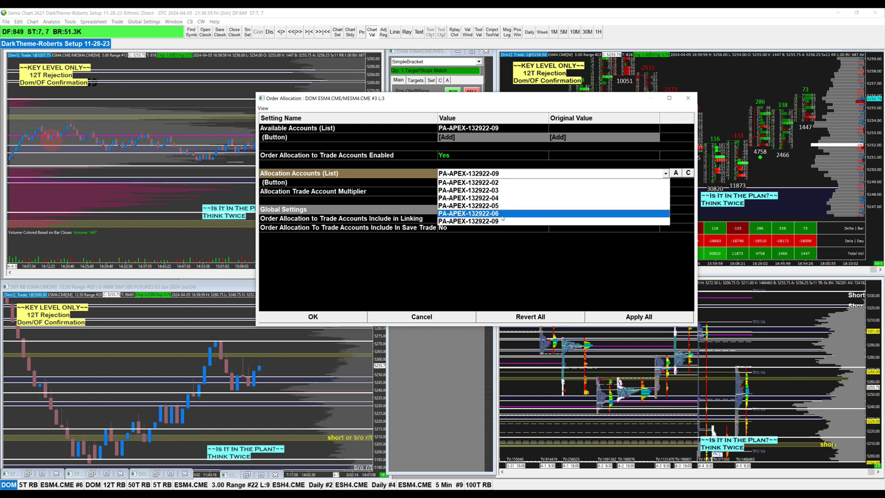
left_click(496, 173)
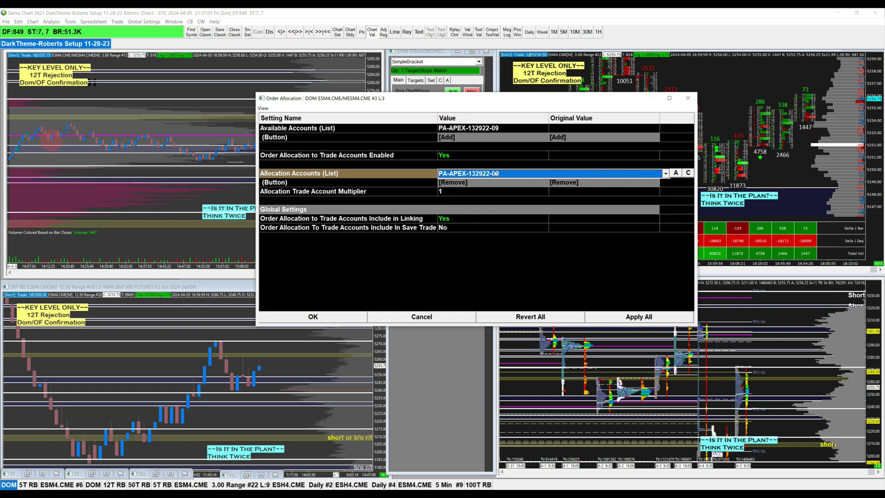
left_click(454, 238)
left_click(661, 319)
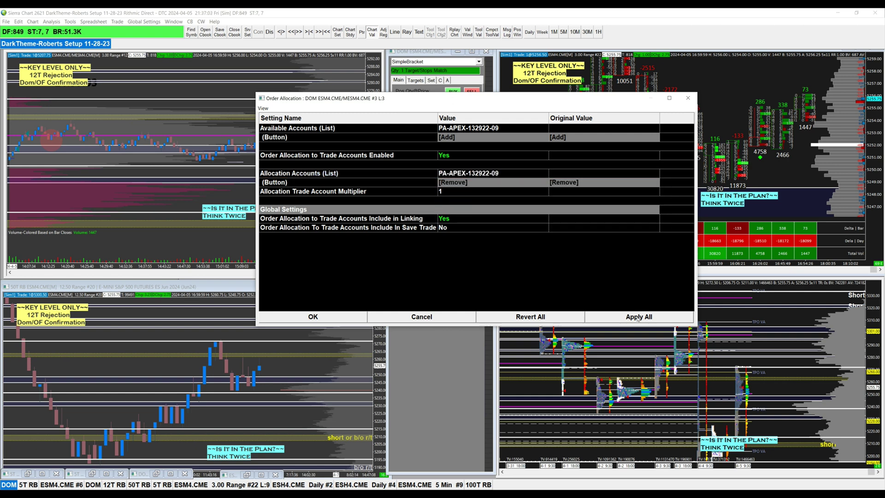
left_click(323, 313)
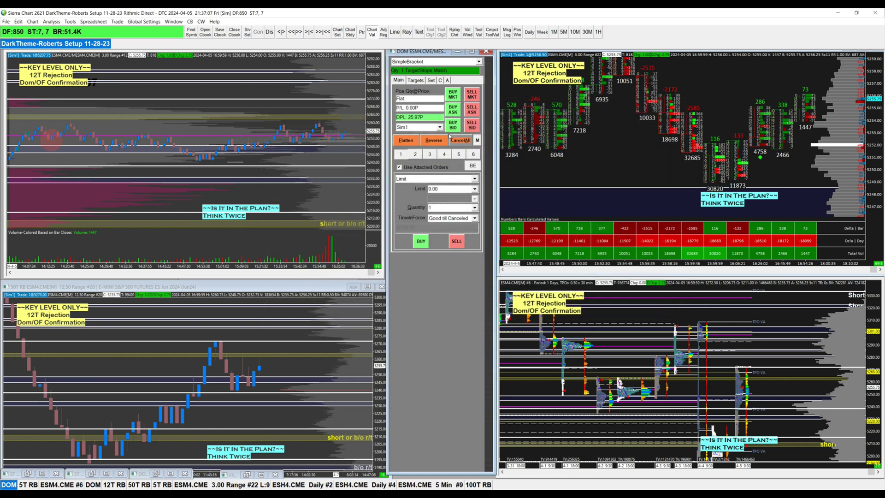
left_click(440, 127)
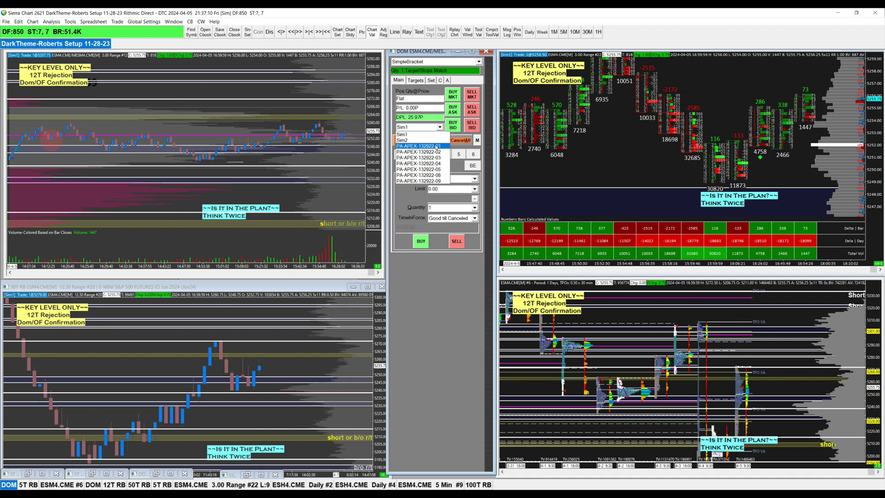
left_click(436, 183)
left_click(440, 127)
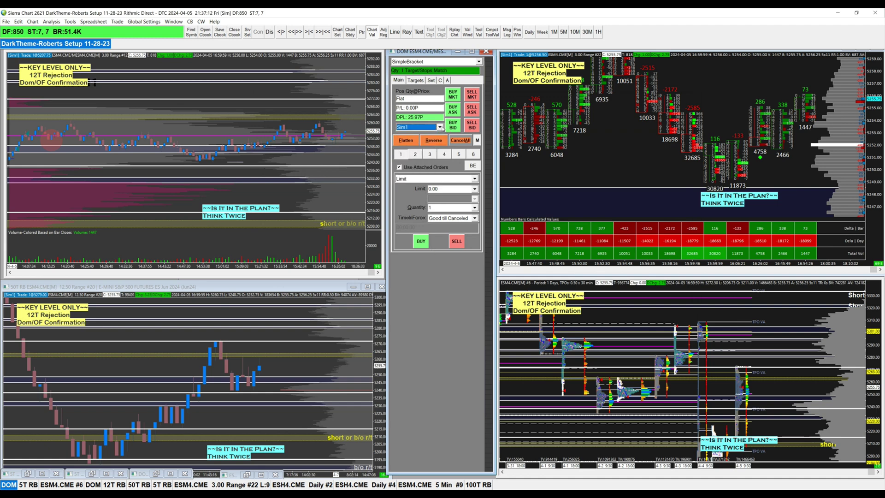
left_click(433, 147)
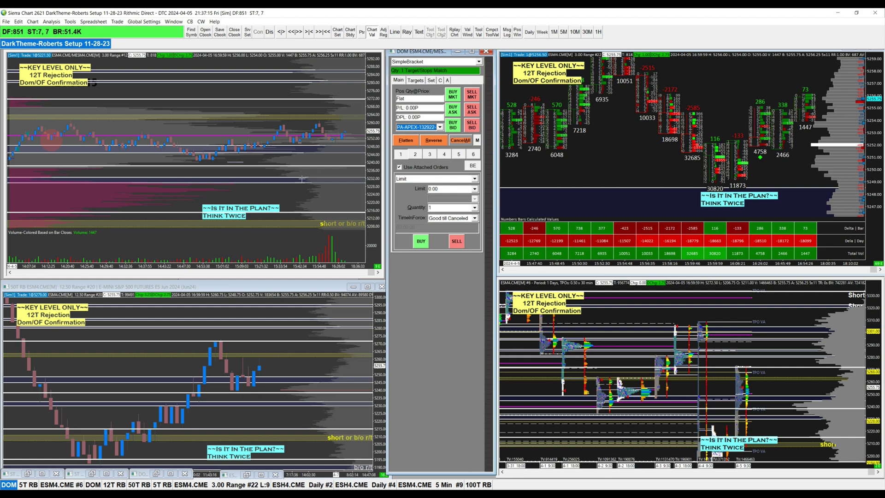
left_click(477, 141)
mouse_move(507, 217)
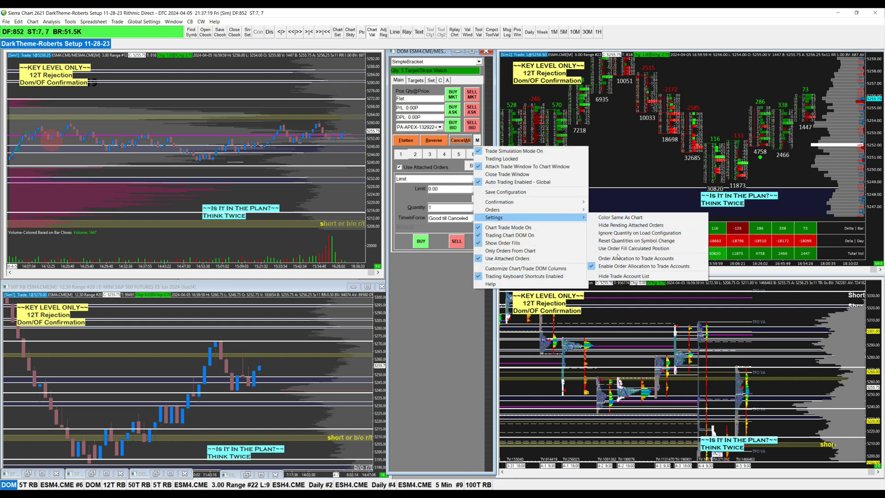
left_click(620, 258)
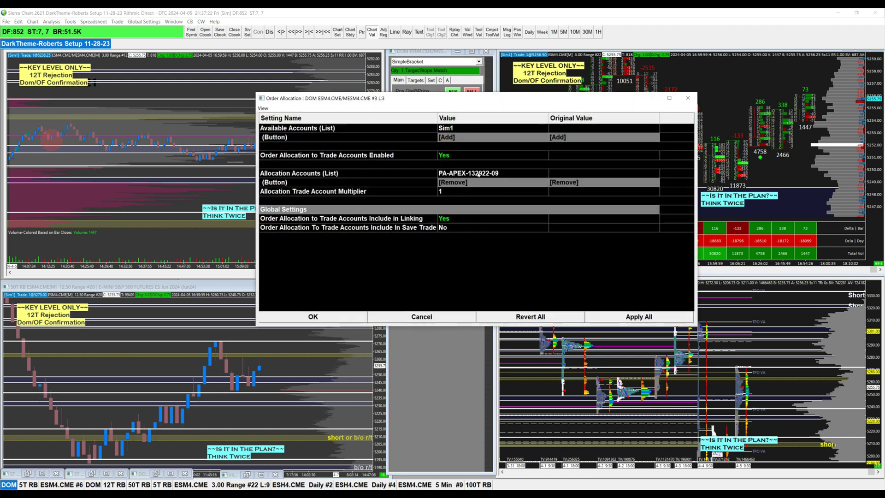
left_click(478, 173)
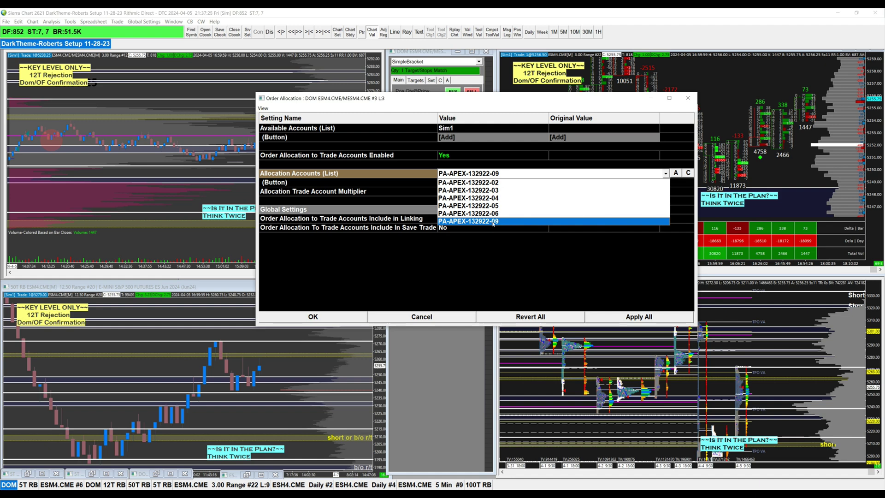
left_click(332, 318)
left_click(332, 317)
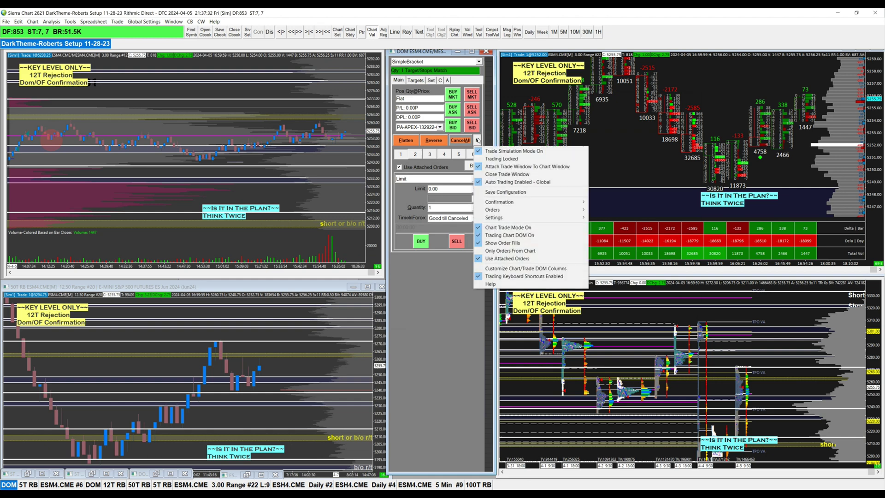
left_click(478, 140)
mouse_move(498, 219)
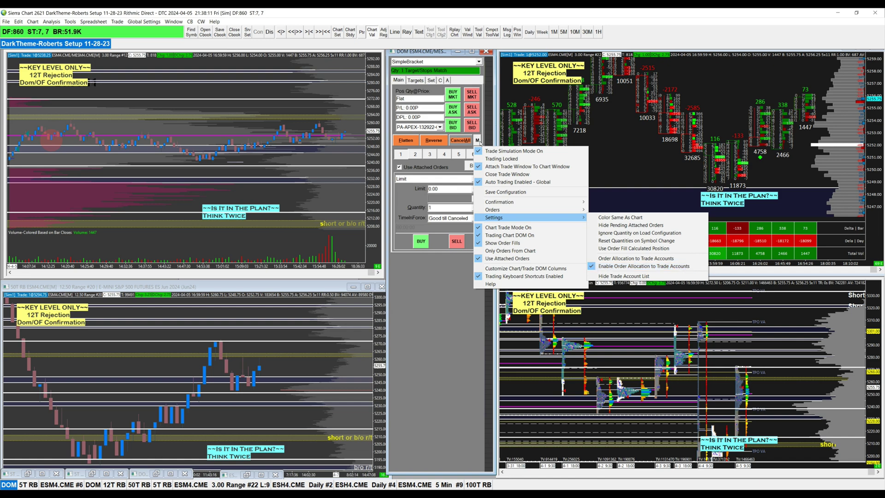
left_click(478, 142)
left_click(479, 142)
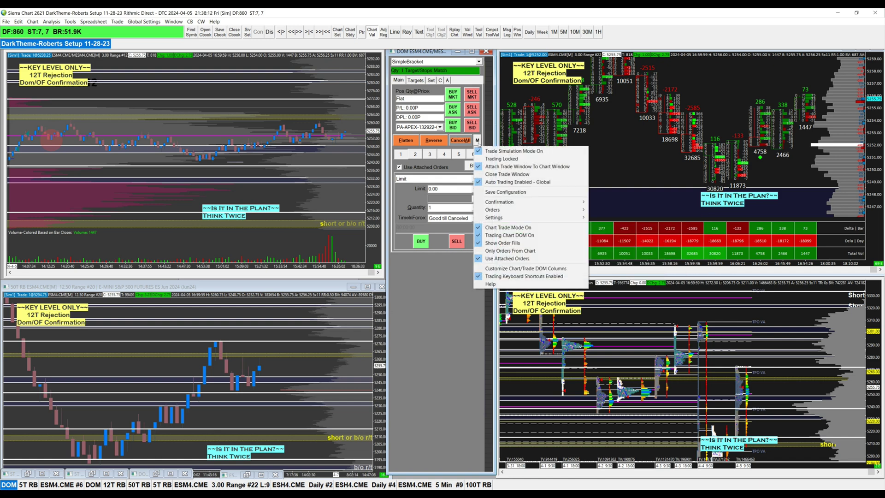
left_click(478, 140)
left_click(478, 140)
left_click(469, 153)
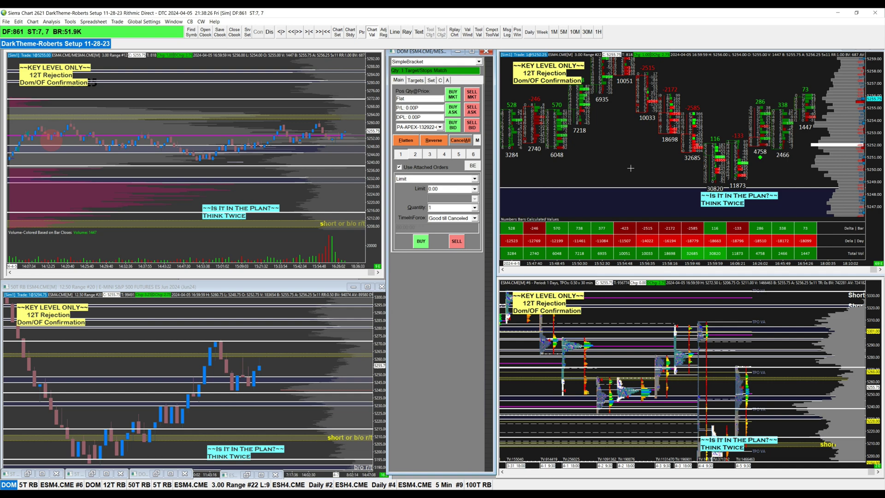
left_click(117, 22)
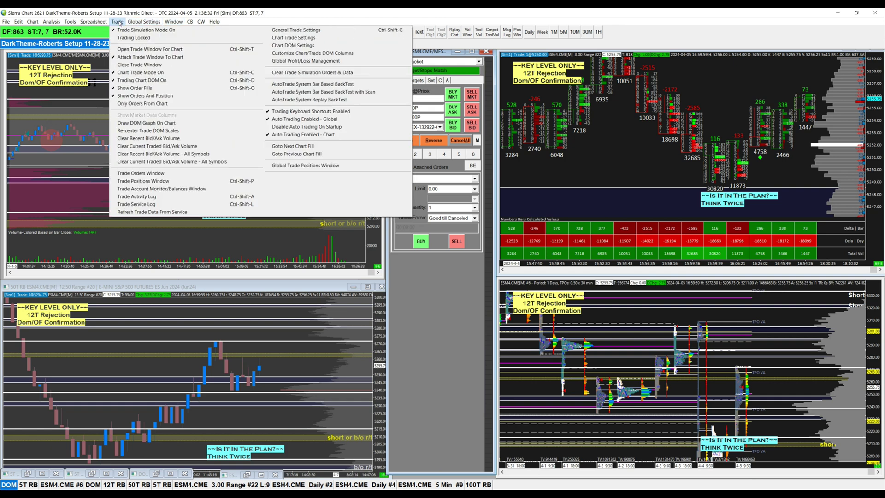
Open the Trade Positions window, enlarge it to show more columns, and place it on the right.
left_click(132, 182)
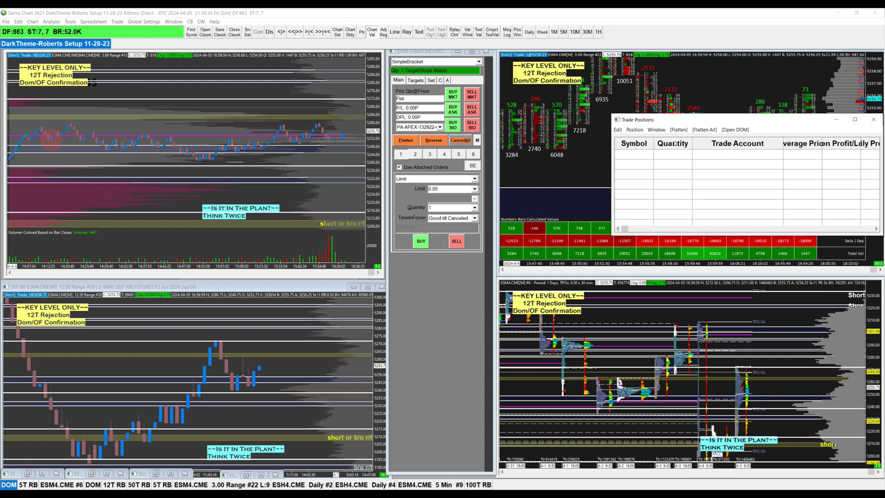
left_click_drag(679, 118, 149, 113)
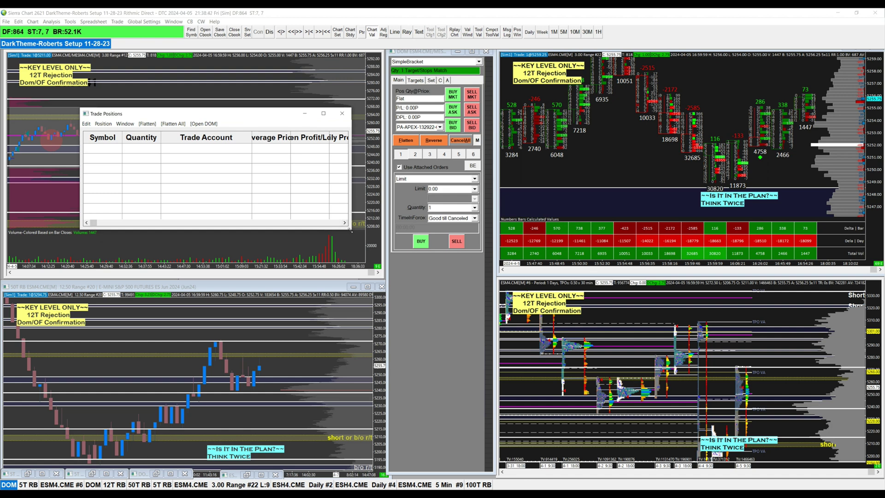
left_click_drag(351, 231, 497, 341)
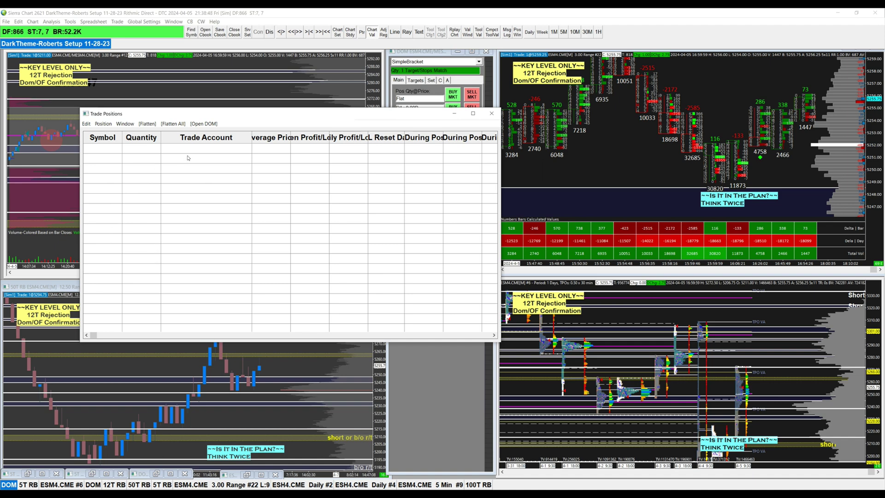
left_click_drag(275, 117, 603, 139)
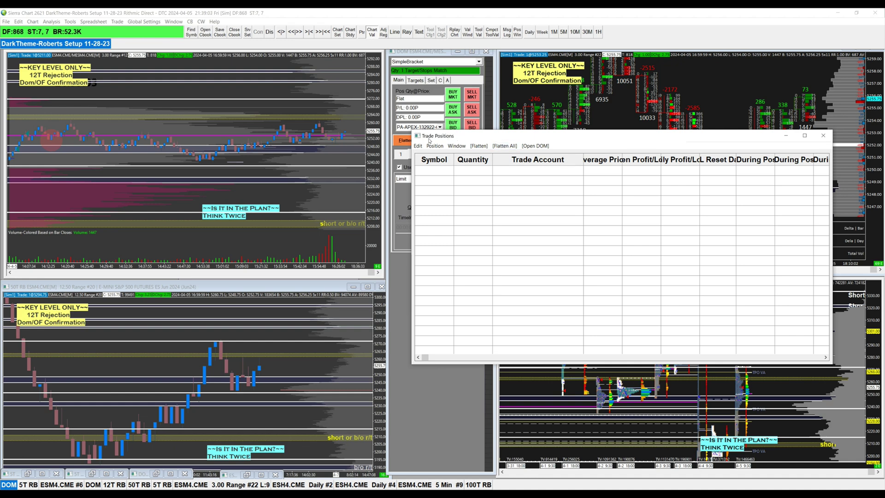
double_click(553, 136)
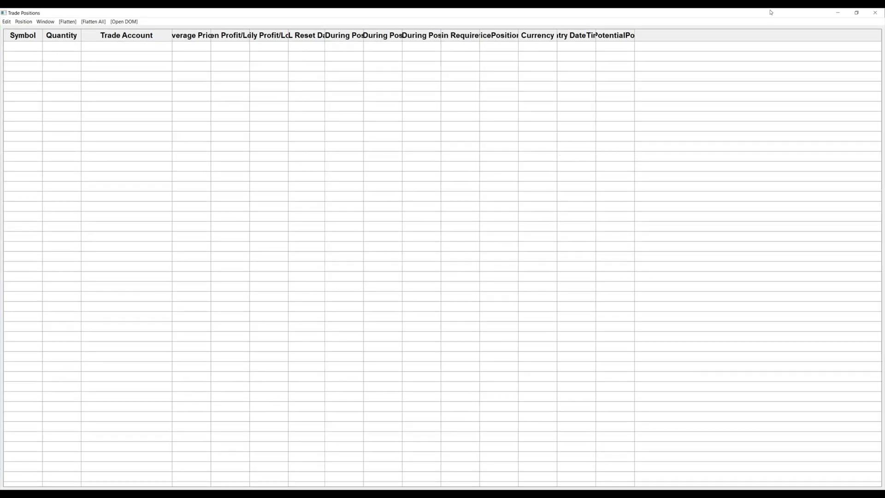
left_click(856, 13)
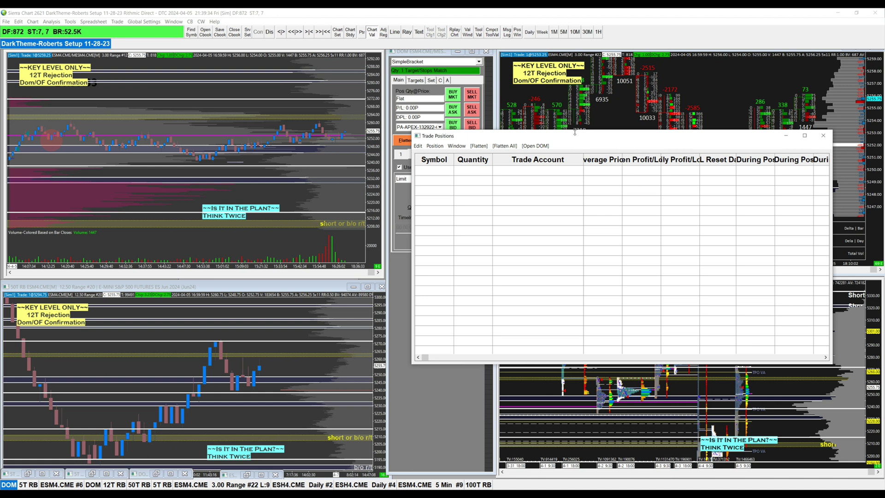
left_click_drag(571, 137, 596, 153)
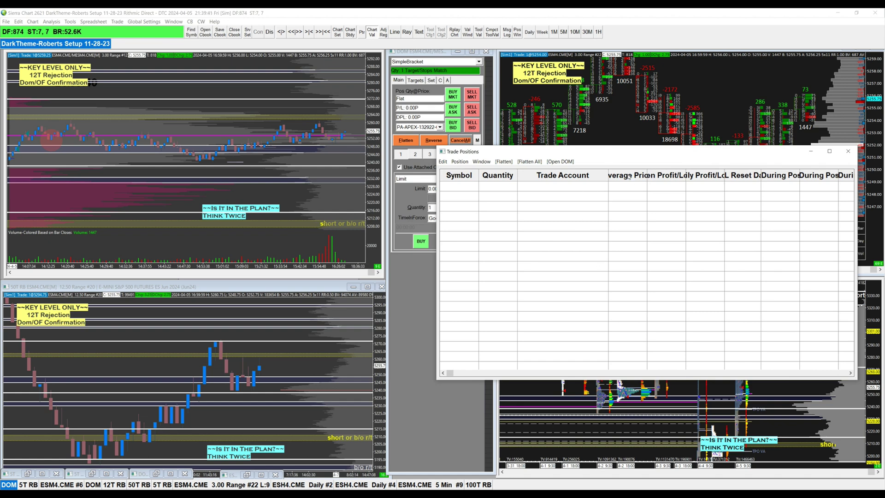
Move the Trade Positions window lower and reopen the DOM's Order Allocation to Trade Accounts settings.
left_click_drag(619, 154, 541, 240)
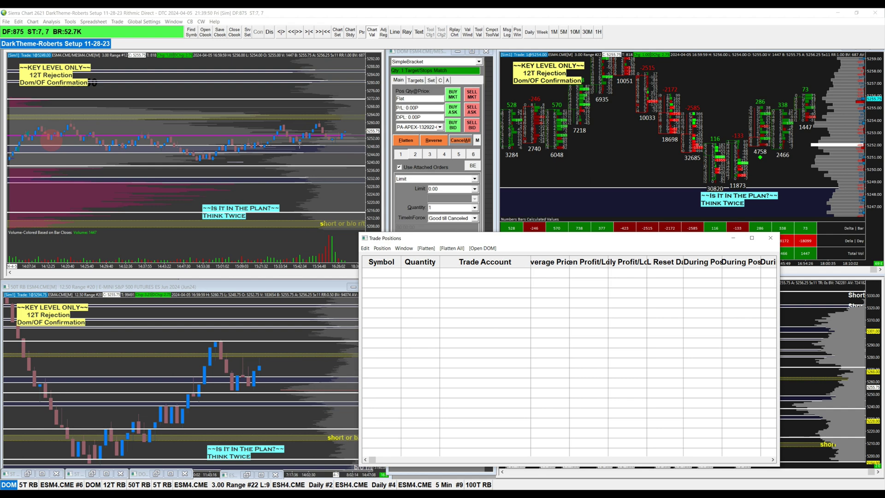
left_click(477, 140)
mouse_move(497, 216)
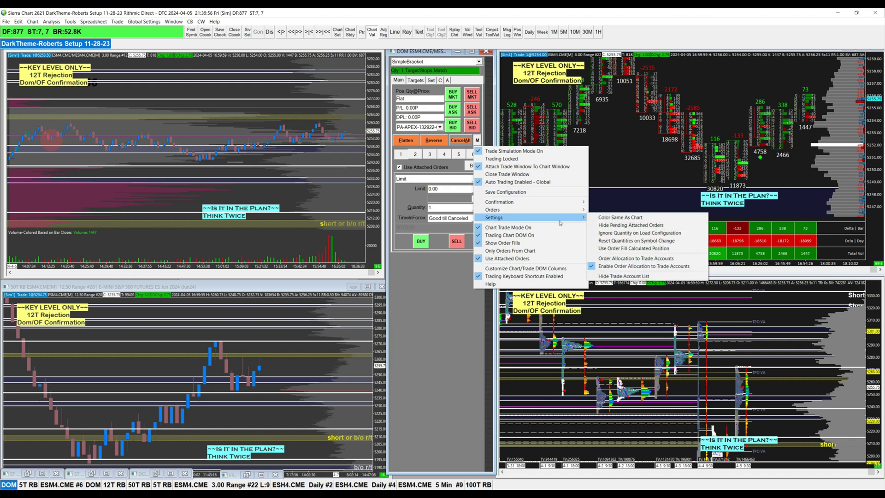
left_click(628, 259)
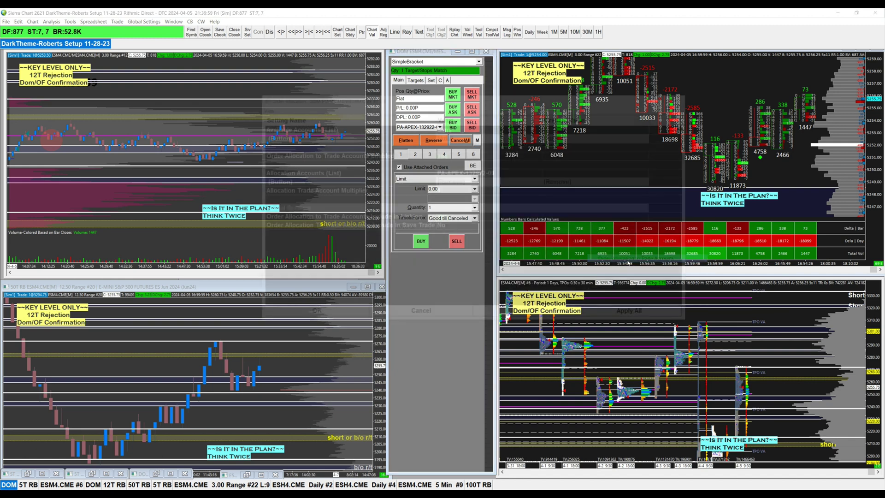